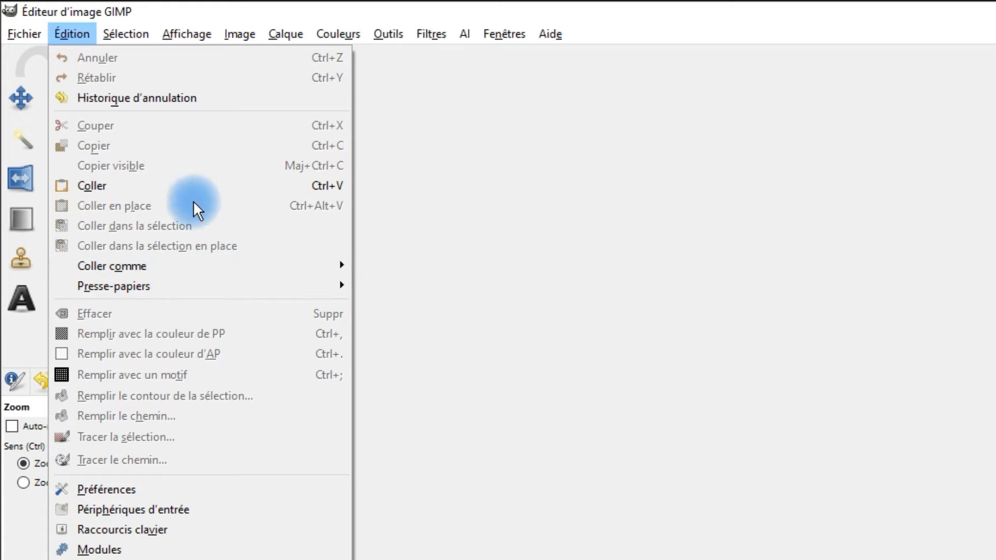
# Paste the copied pier photo as a new image and enlarge it to fill the canvas area.
pyautogui.click(166, 187)
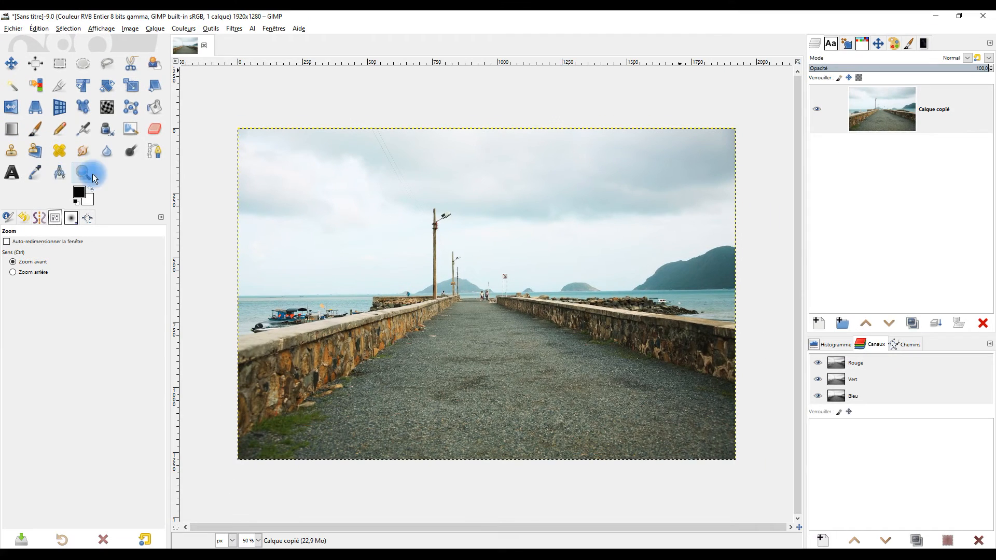
pyautogui.moveTo(230, 120); pyautogui.dragTo(747, 469)
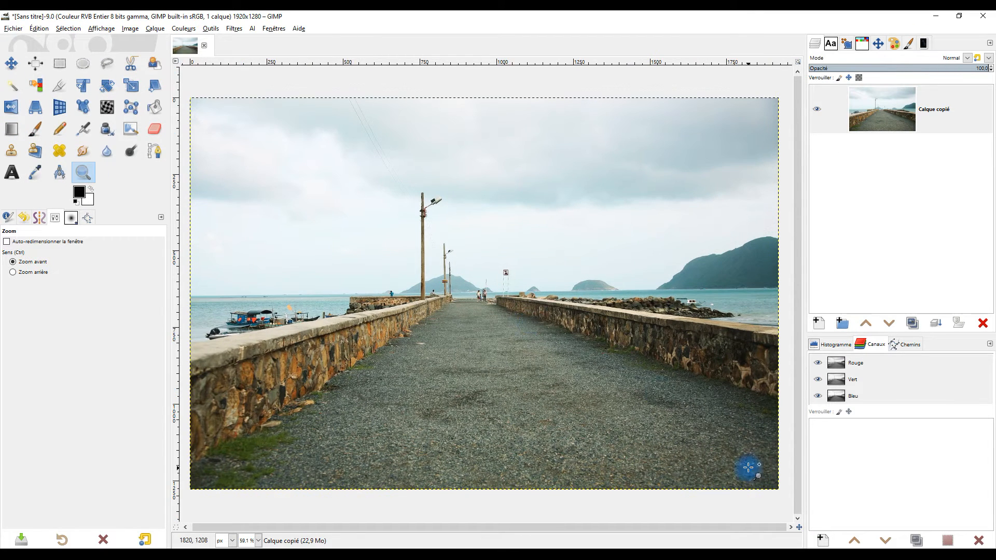
pyautogui.moveTo(394, 248); pyautogui.dragTo(395, 226)
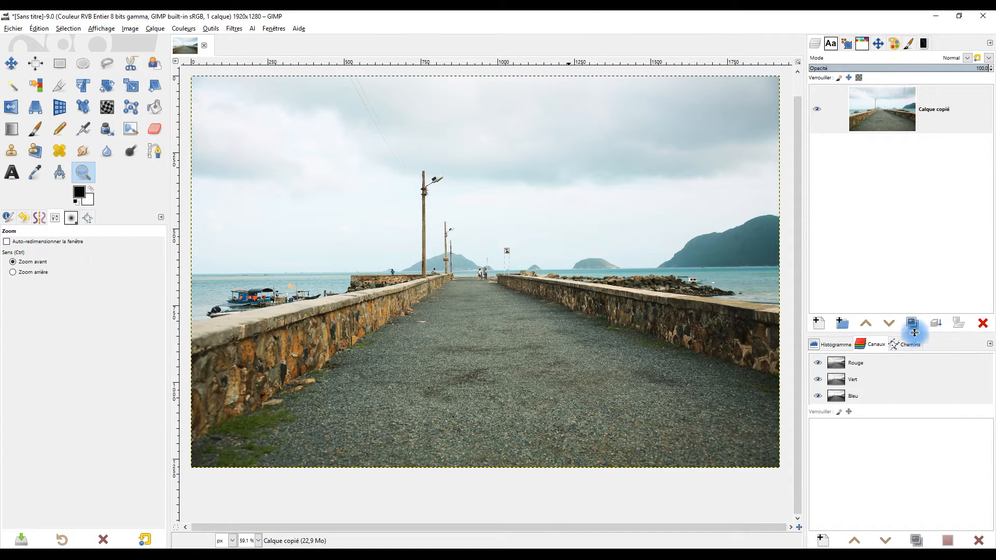
# Rename the pasted photo's layer as ORIGINAL.
pyautogui.doubleClick(930, 109)
pyautogui.press('capslock')
pyautogui.write('ORIGINAL')
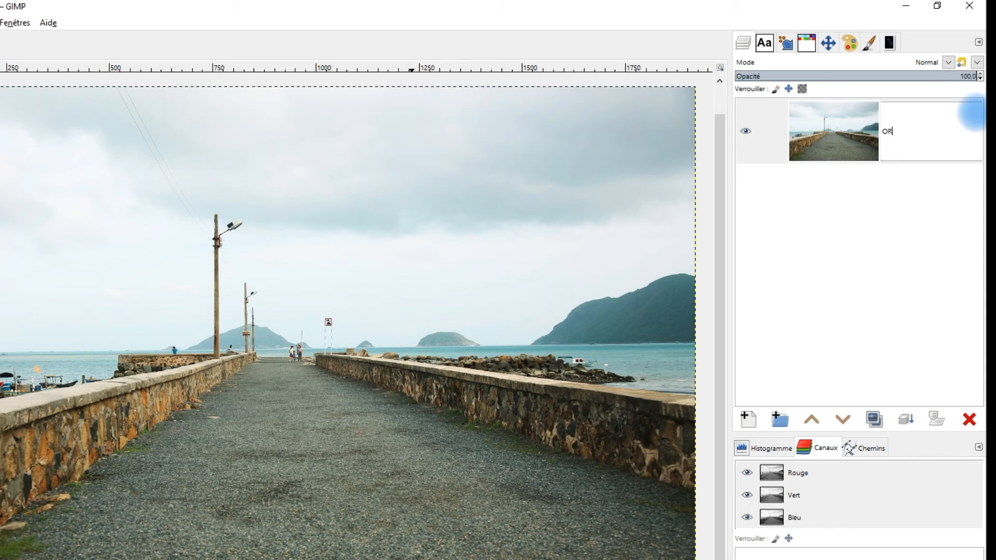
pyautogui.press('Return')
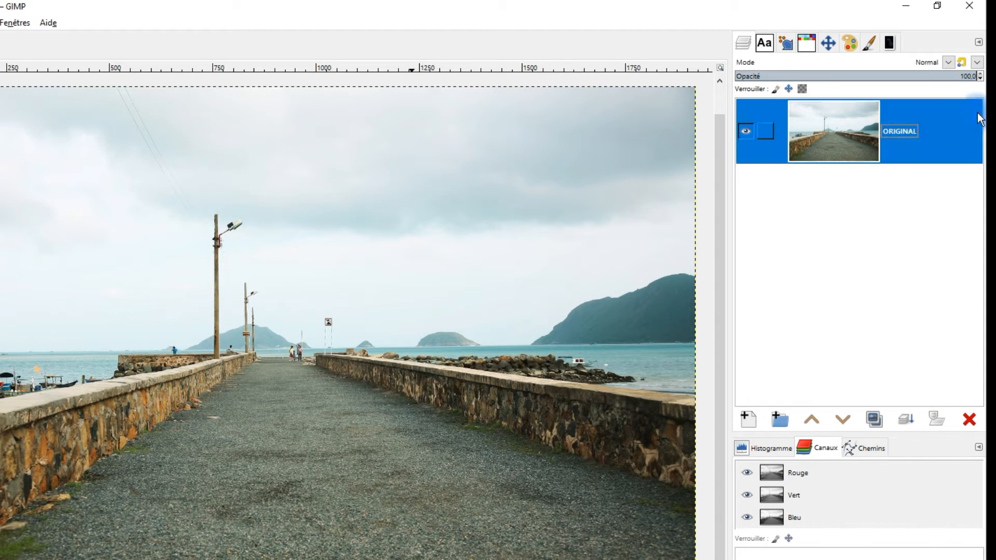
# Duplicate the ORIGINAL layer, set the copy's blend mode to Multiplier, and compare the image with and without it.
pyautogui.click(875, 419)
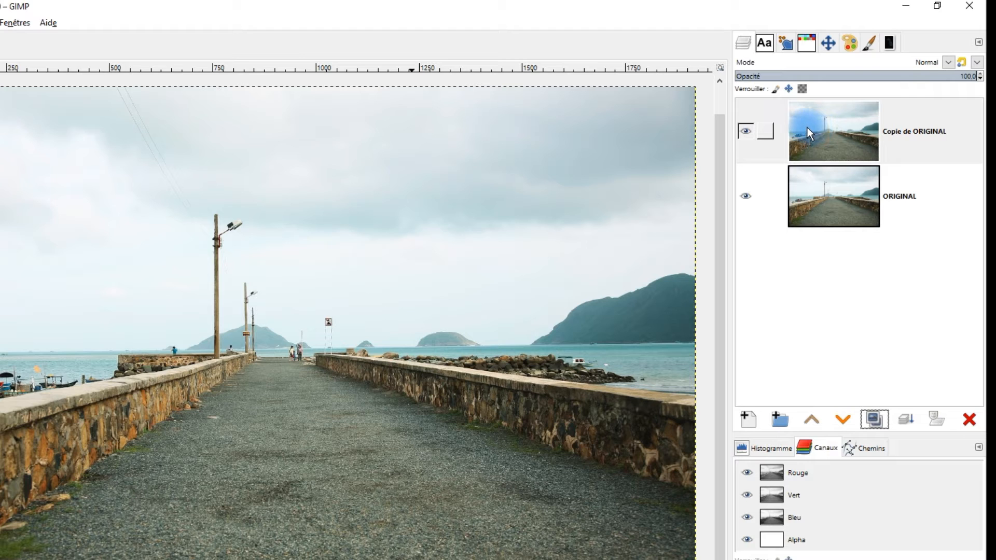
pyautogui.click(855, 64)
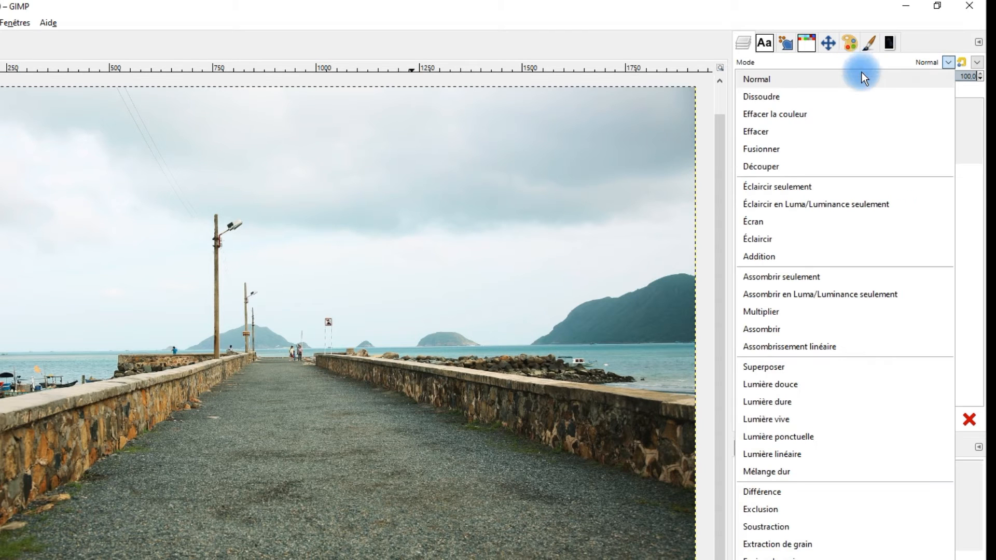
pyautogui.click(772, 312)
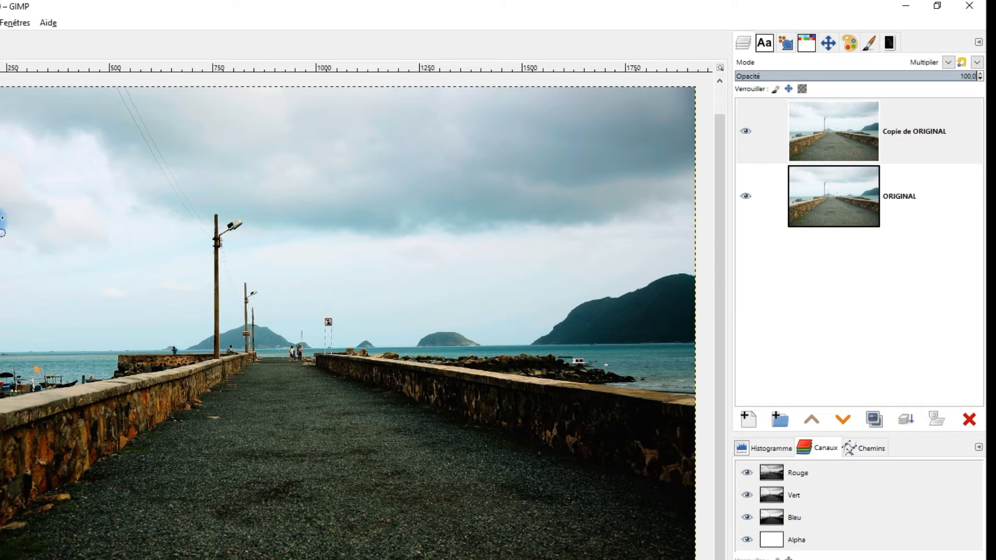
pyautogui.click(746, 131)
pyautogui.click(746, 131)
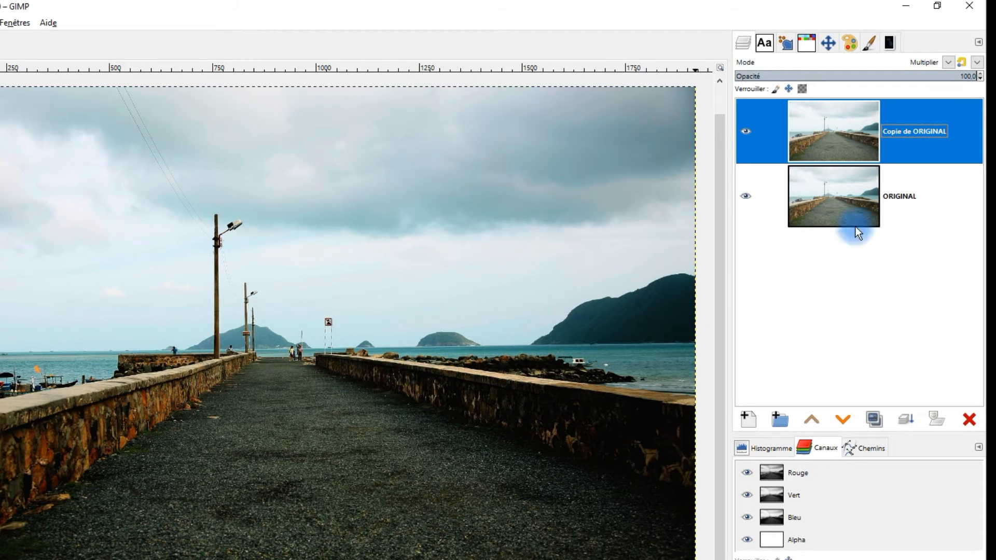
# Add a layer mask to the Multiplier copy, initialised from a greyscale copy of the layer, and compare the result with the original.
pyautogui.rightClick(817, 121)
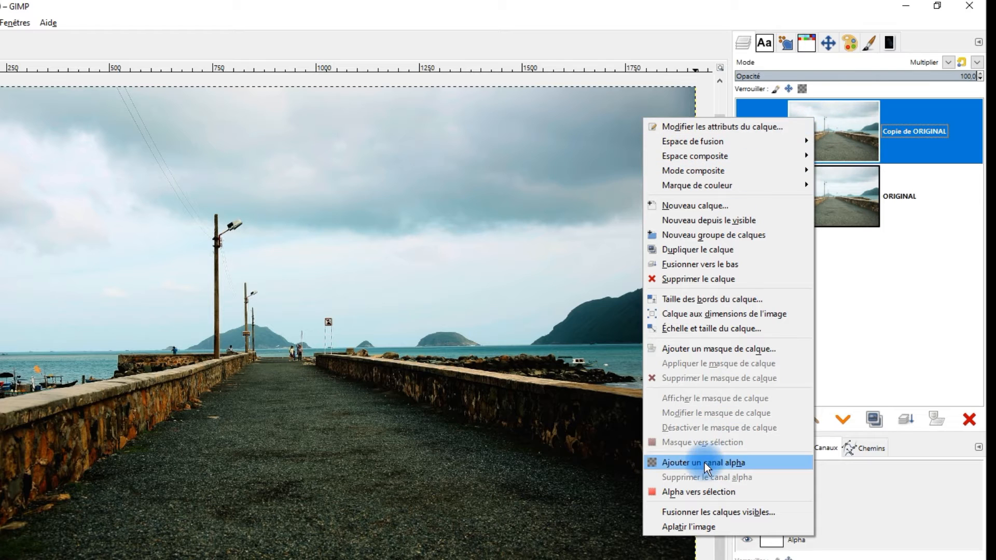
pyautogui.click(699, 353)
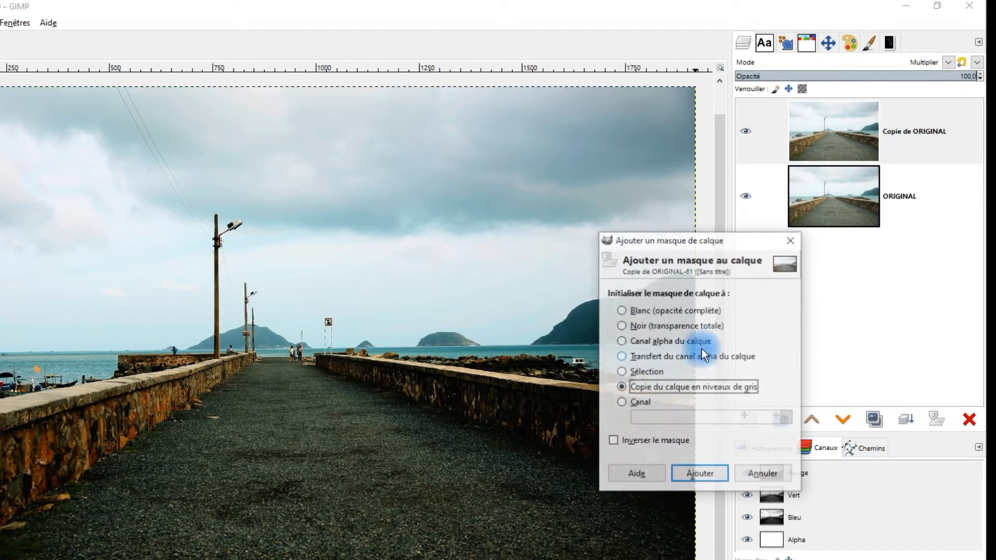
pyautogui.click(642, 389)
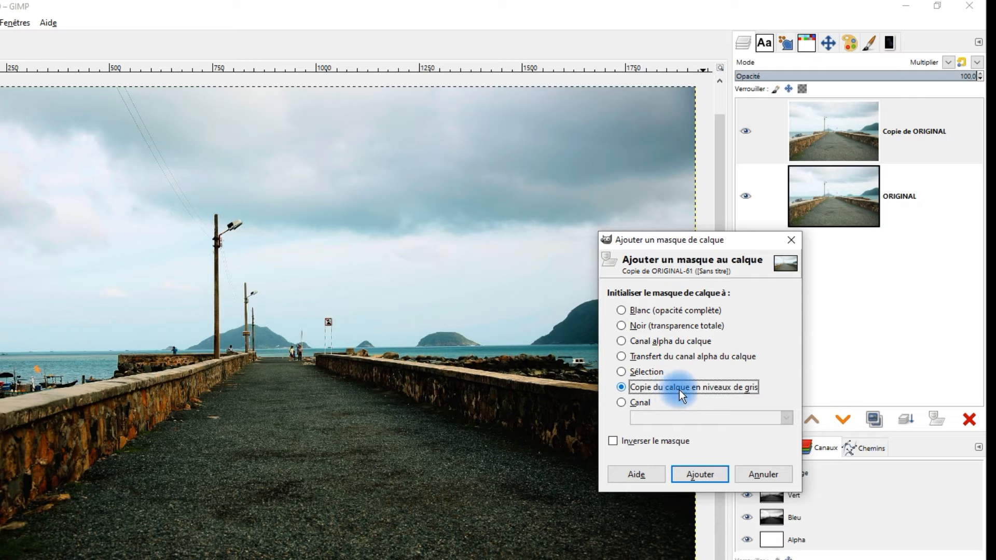
pyautogui.click(652, 386)
pyautogui.click(694, 475)
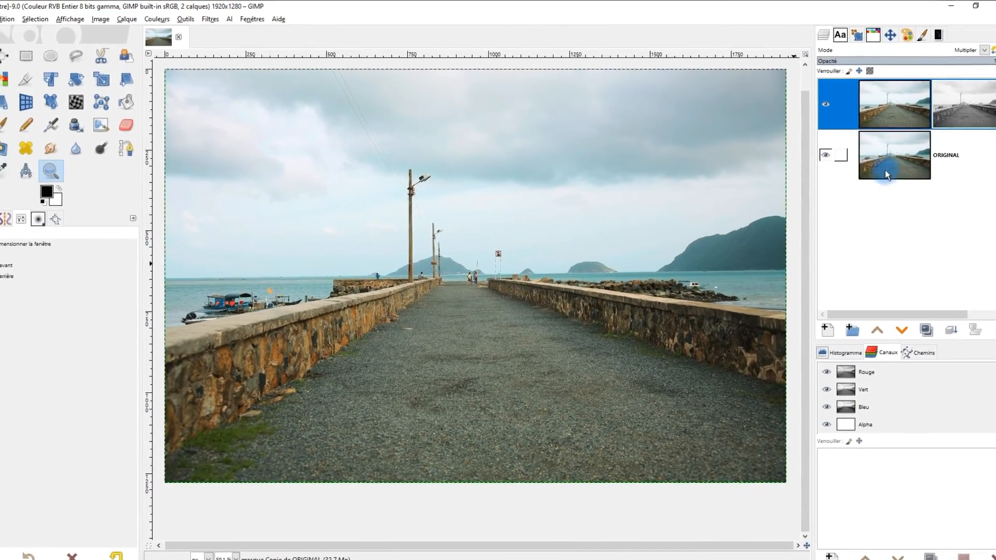
pyautogui.click(829, 102)
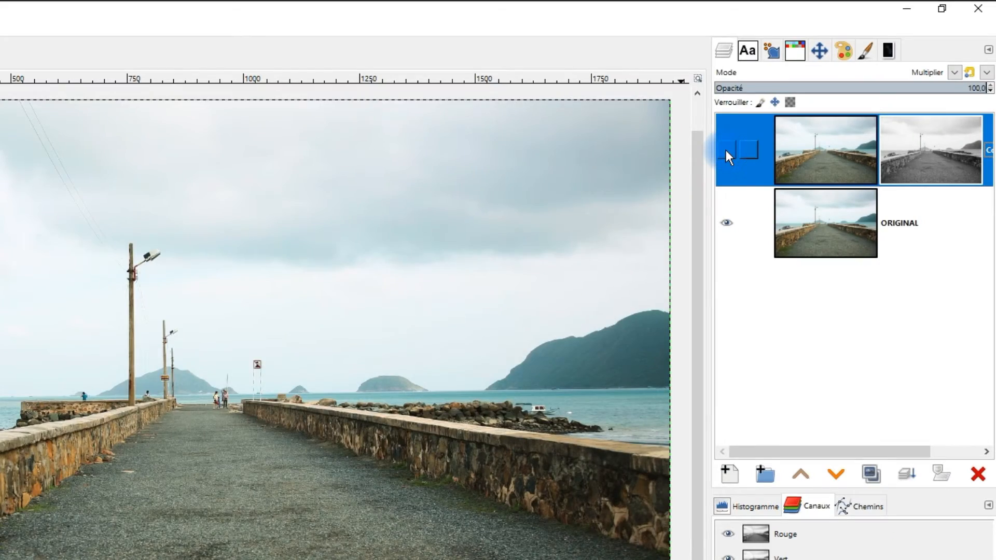
pyautogui.click(726, 151)
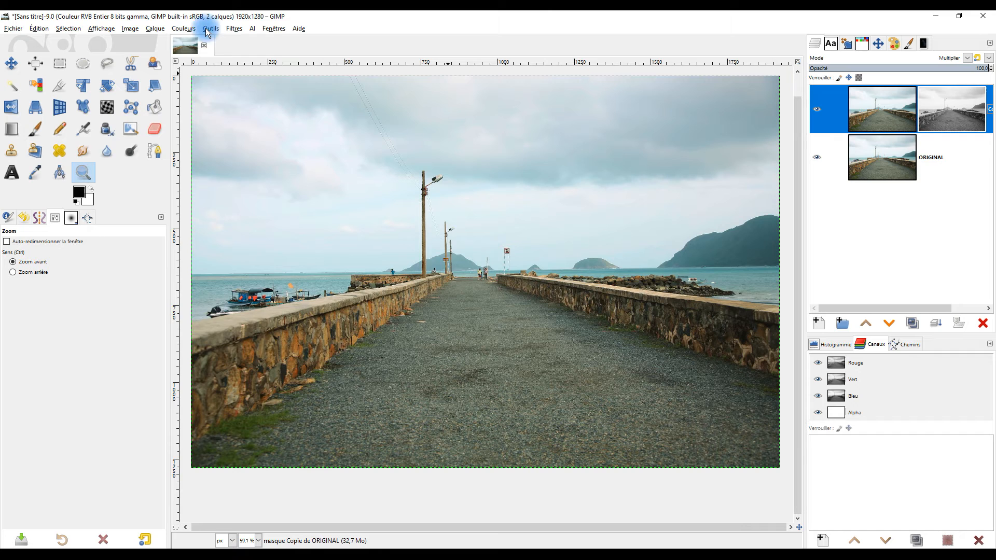
# Apply an S-shaped Courbes adjustment to the layer mask, with points at about 197 in, 237 out and 52 in, 41 out.
pyautogui.click(187, 29)
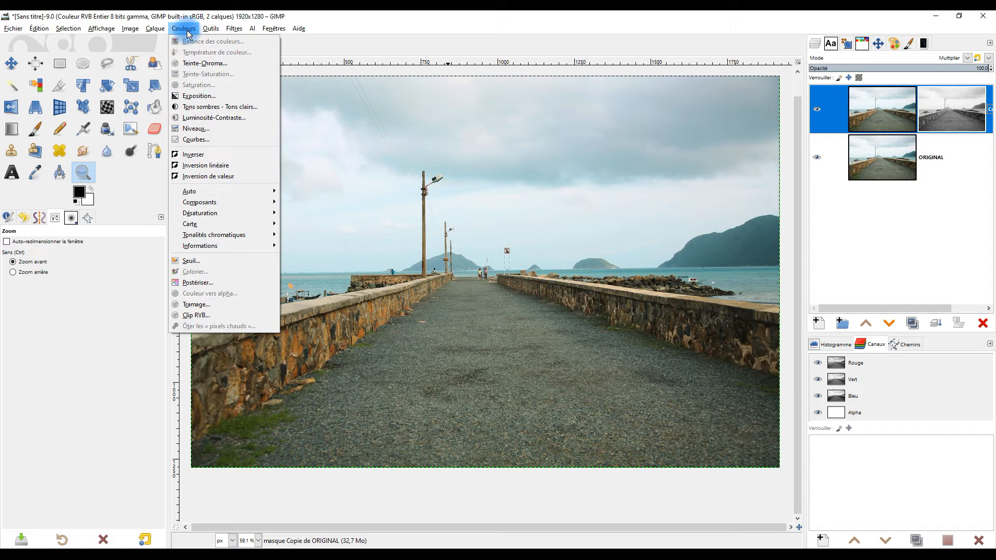
pyautogui.click(199, 144)
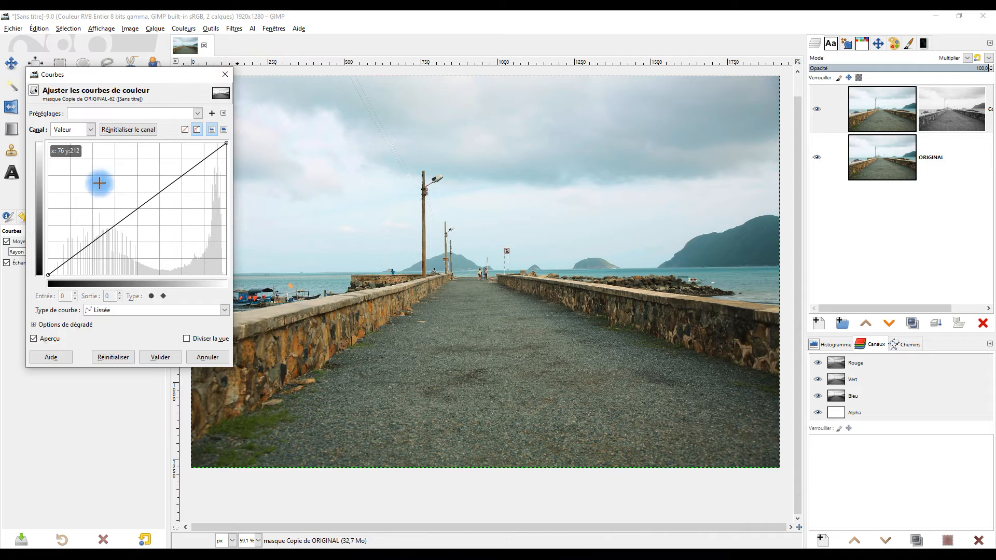
pyautogui.moveTo(196, 167); pyautogui.dragTo(193, 157)
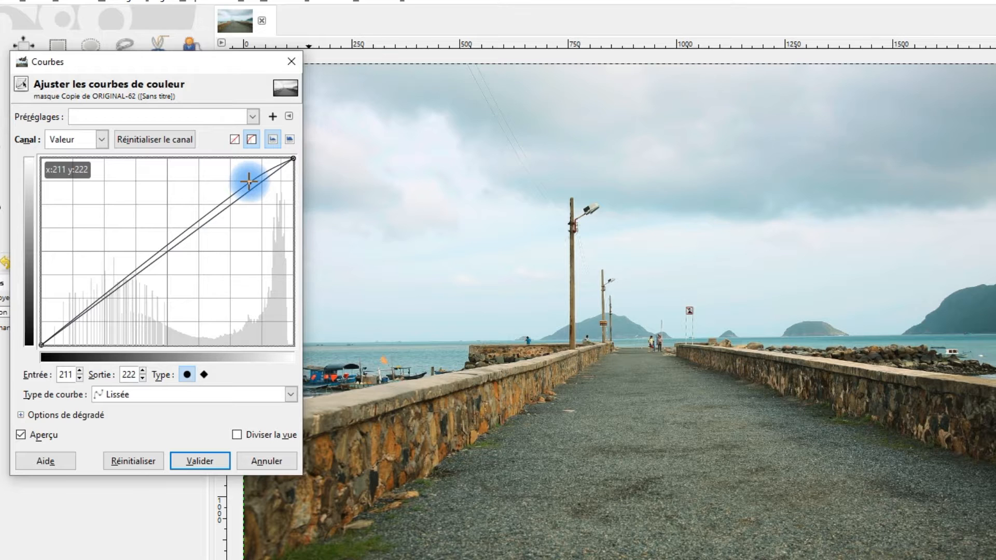
pyautogui.moveTo(246, 177); pyautogui.dragTo(245, 174)
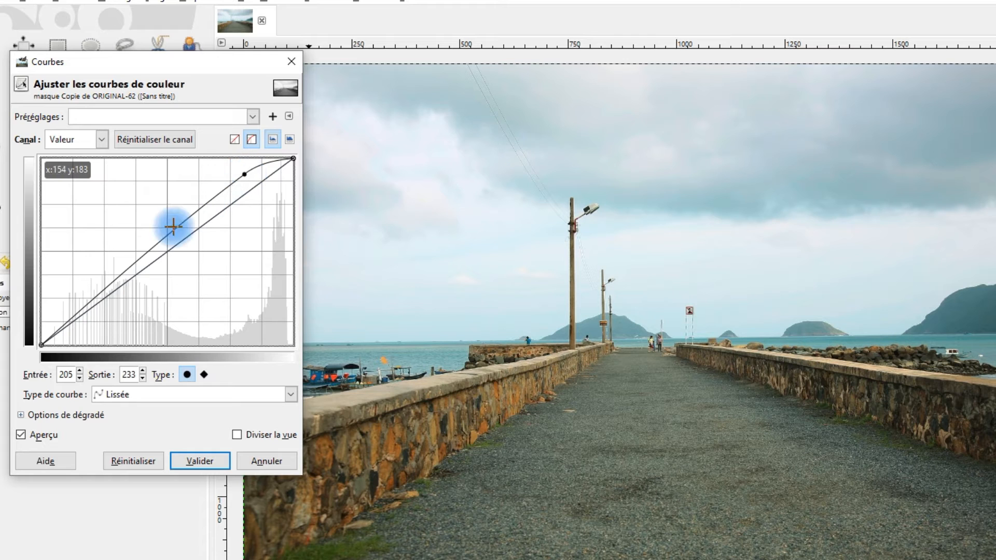
pyautogui.moveTo(78, 305)
pyautogui.mouseDown()
pyautogui.moveTo(106, 331)
pyautogui.moveTo(92, 317)
pyautogui.mouseUp()
pyautogui.moveTo(237, 178)
pyautogui.mouseDown()
pyautogui.moveTo(228, 166)
pyautogui.moveTo(231, 174)
pyautogui.mouseUp()
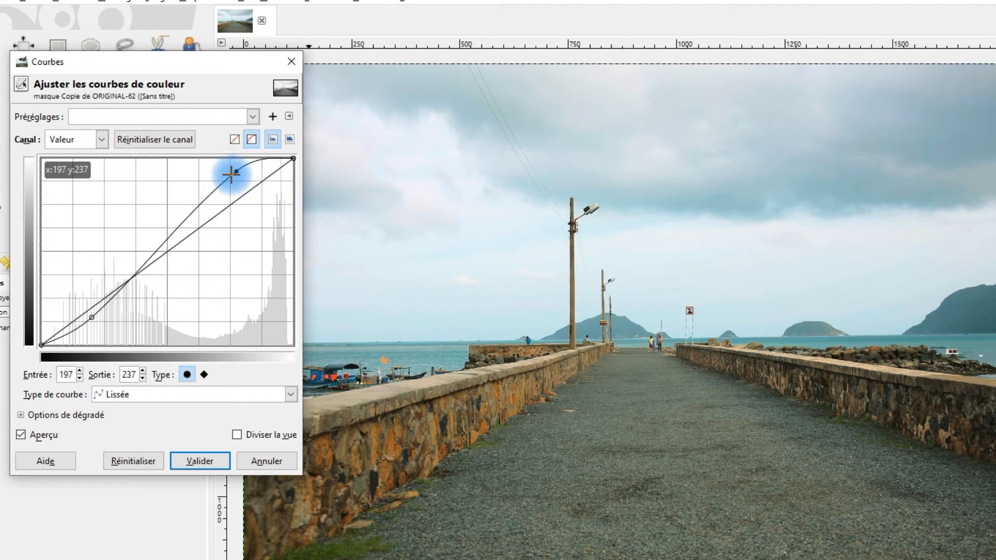
pyautogui.moveTo(92, 318)
pyautogui.mouseDown()
pyautogui.moveTo(96, 327)
pyautogui.moveTo(93, 317)
pyautogui.mouseUp()
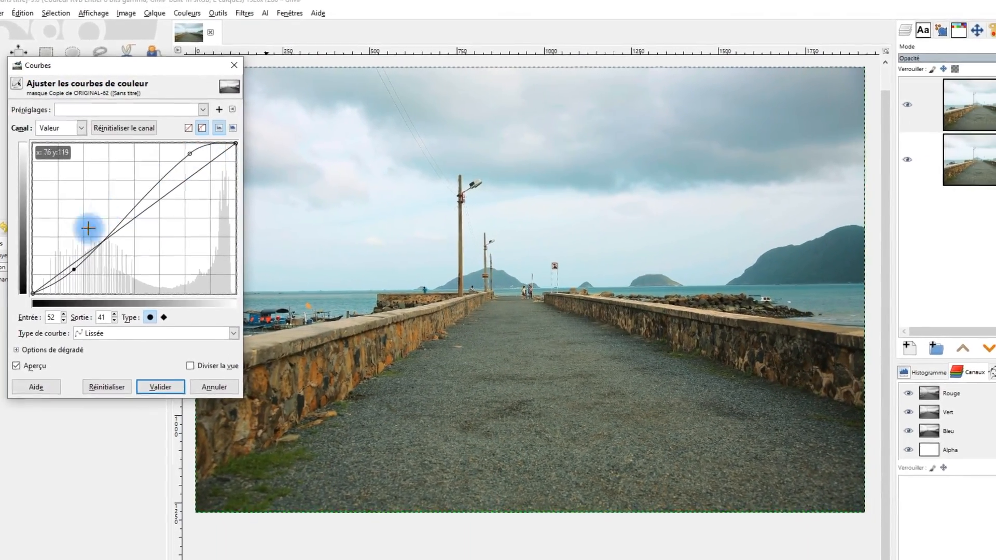
pyautogui.click(151, 389)
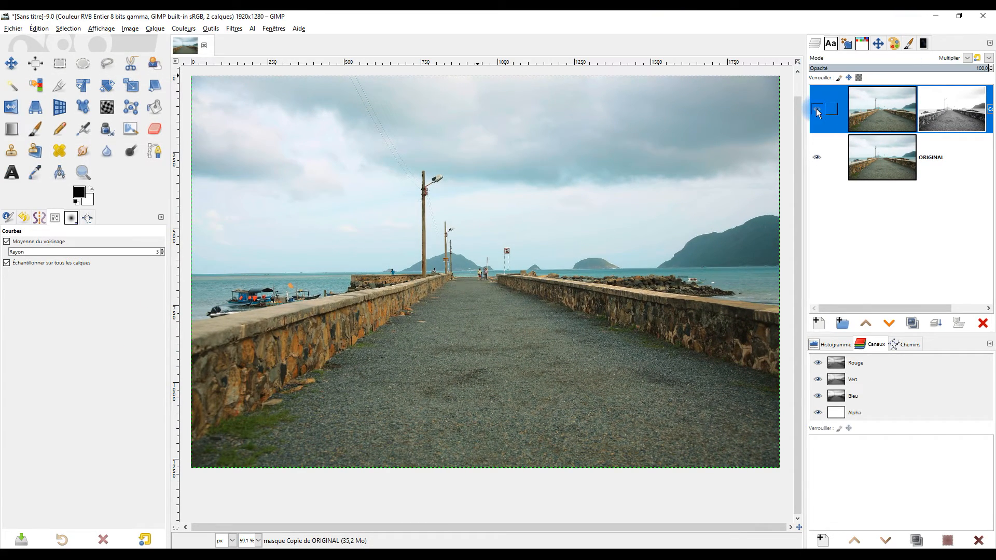
# Examine the sky up close with the masked copy layer hidden and shown to compare cloud contrast.
pyautogui.click(816, 110)
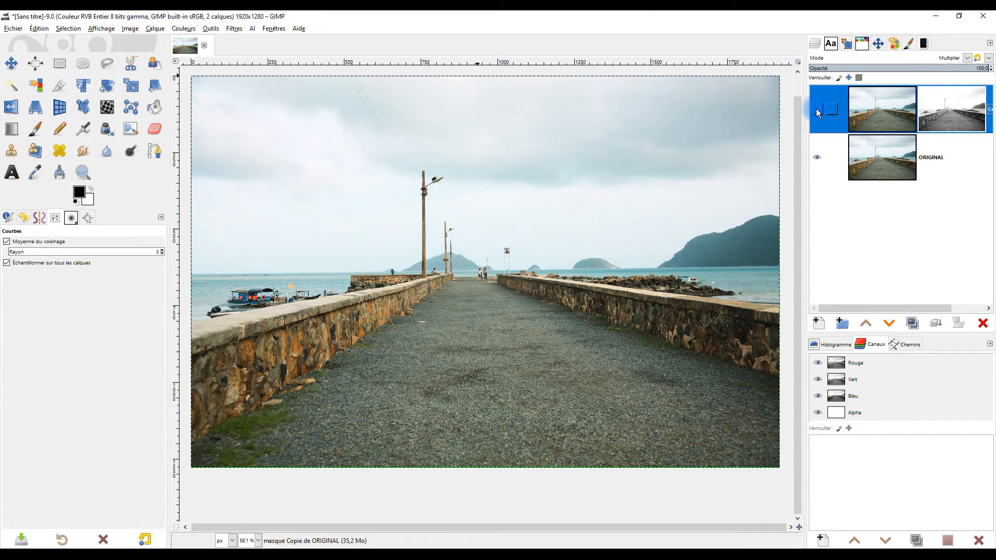
pyautogui.click(817, 110)
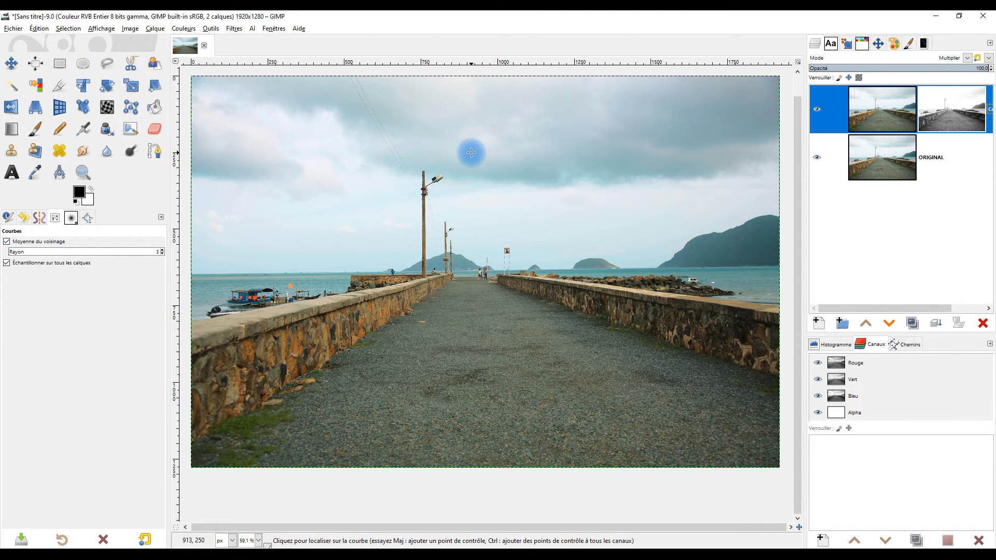
pyautogui.scroll(2, 468, 164)
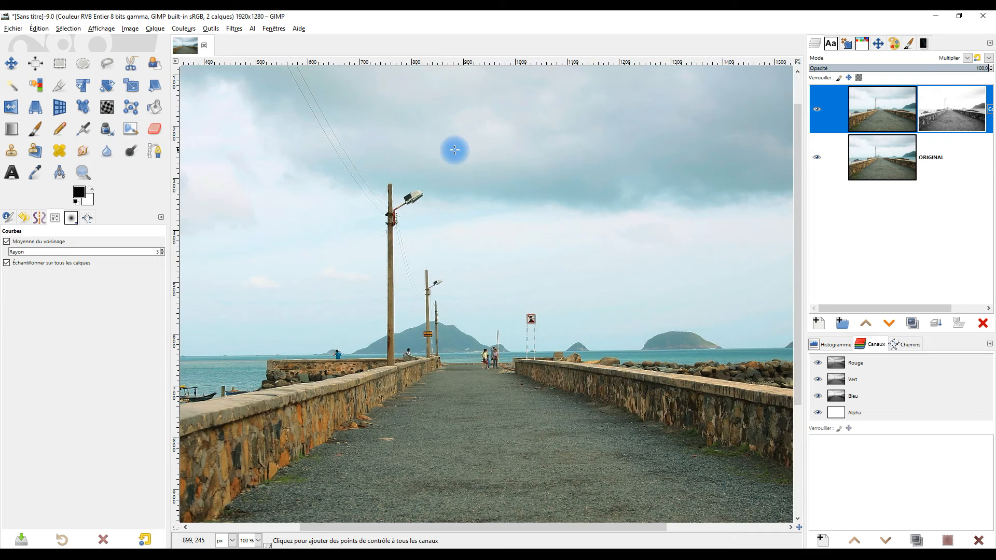
pyautogui.scroll(1, 291, 215)
pyautogui.moveTo(291, 215); pyautogui.dragTo(537, 241)
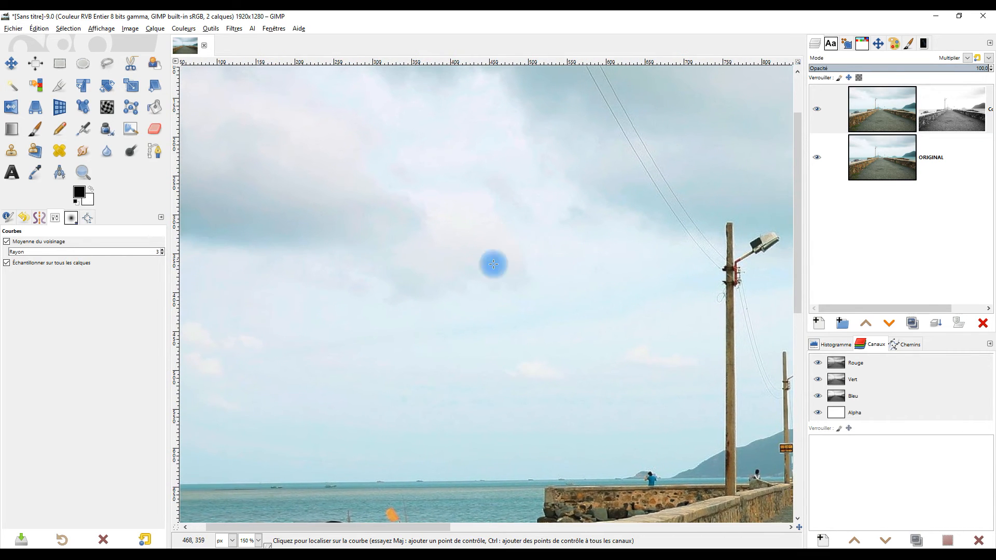
pyautogui.scroll(1, 414, 258)
pyautogui.scroll(-1, 414, 258)
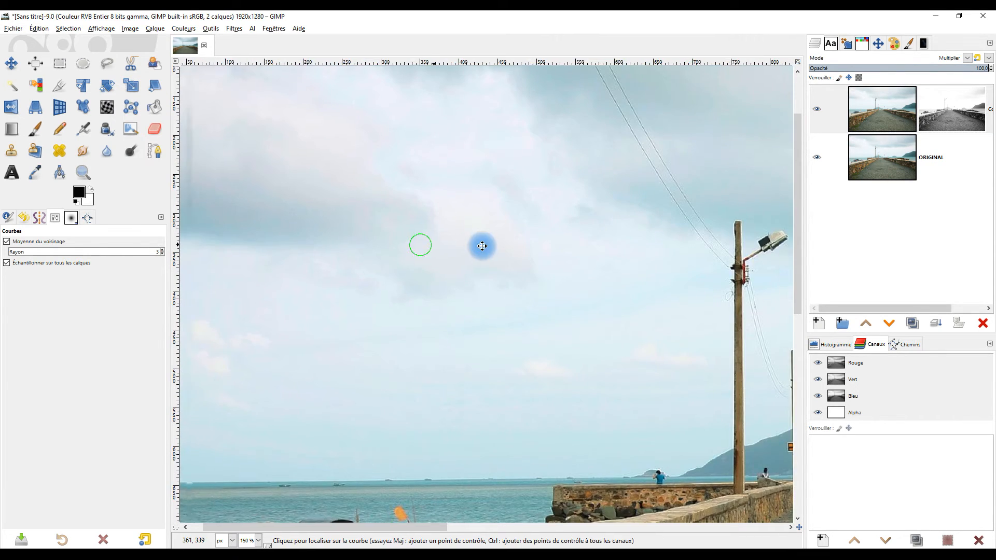
pyautogui.moveTo(481, 244)
pyautogui.mouseDown()
pyautogui.moveTo(522, 234)
pyautogui.moveTo(466, 234)
pyautogui.mouseUp()
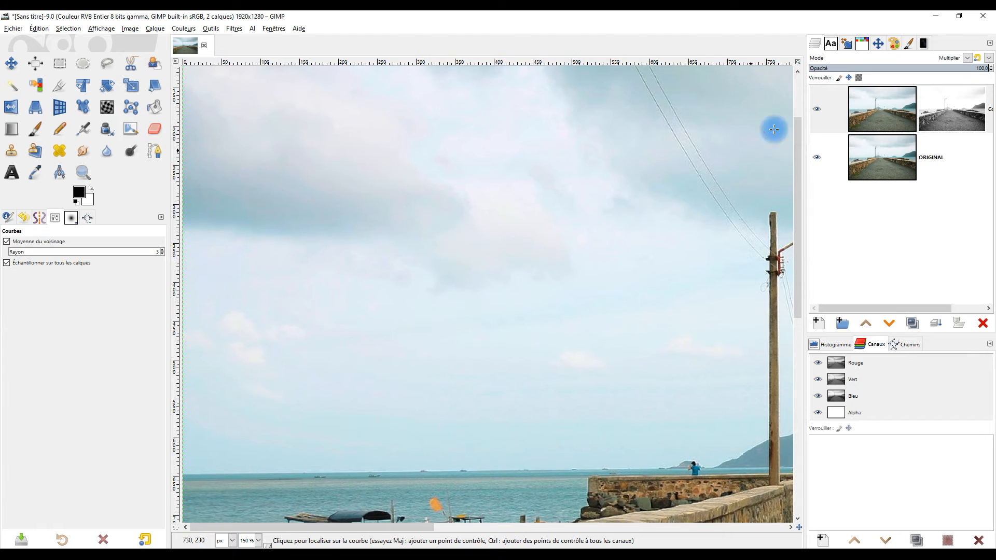
pyautogui.click(817, 111)
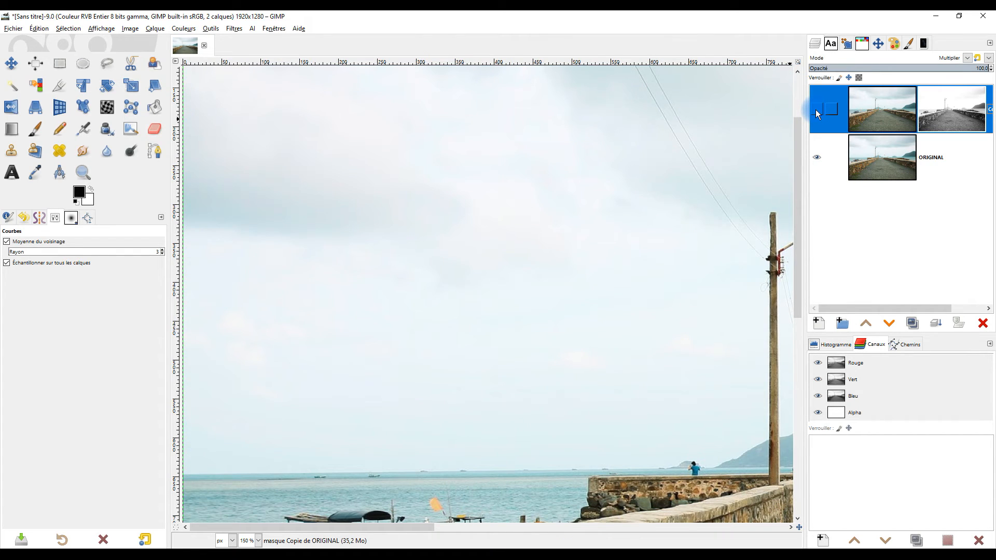
pyautogui.click(817, 111)
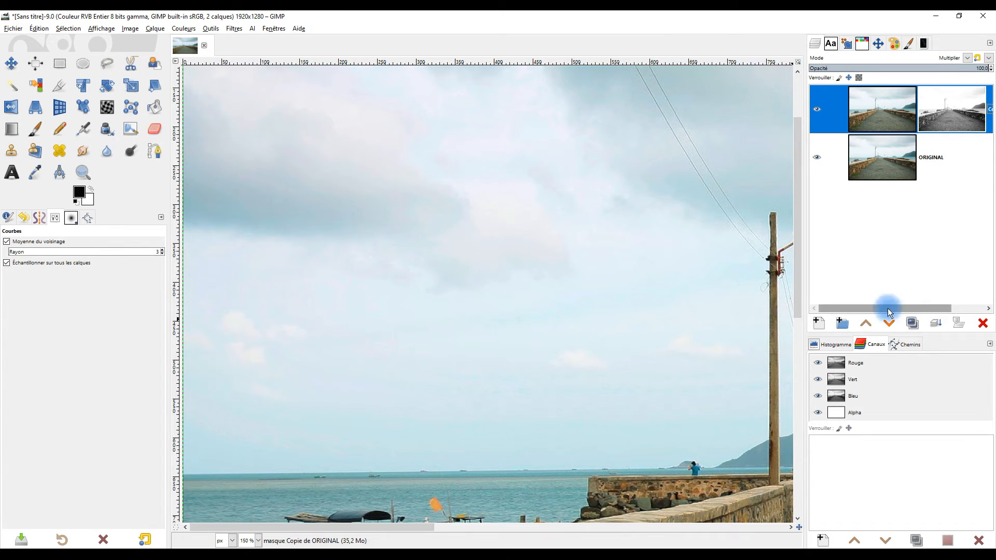
# Duplicate the masked Multiplier layer and lower the new copy's opacity to about 52.4.
pyautogui.click(915, 324)
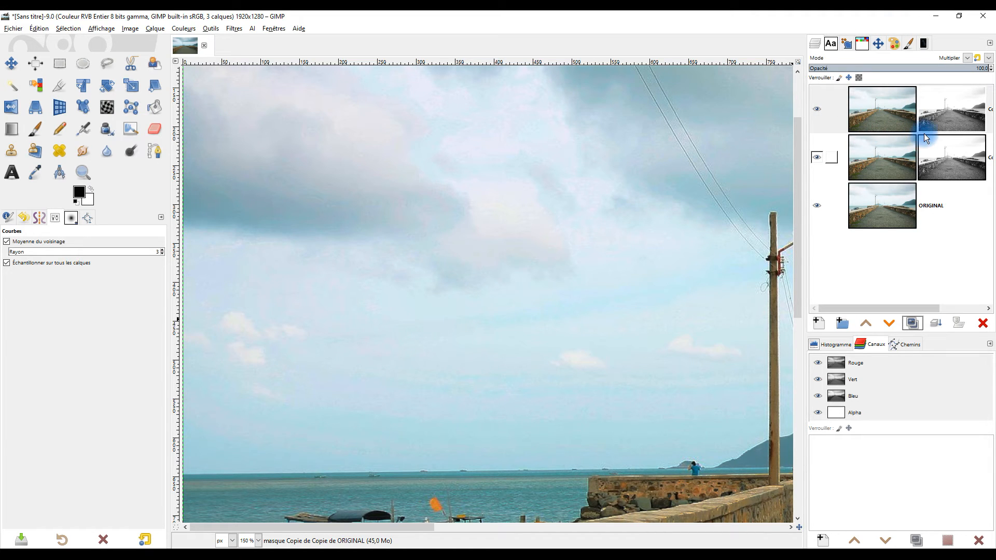
pyautogui.scroll(-3, 603, 253)
pyautogui.scroll(2, 604, 252)
pyautogui.moveTo(648, 270); pyautogui.dragTo(565, 219)
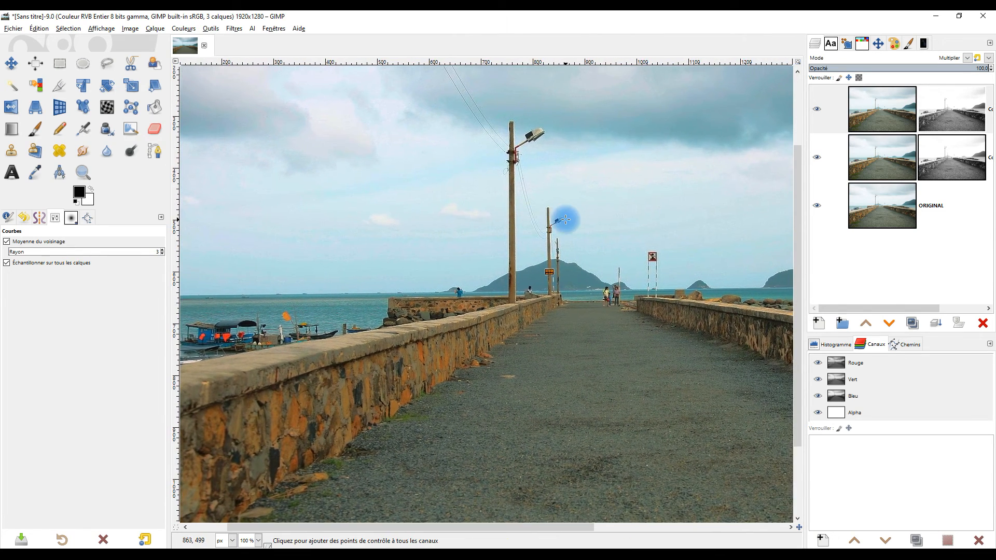
pyautogui.scroll(-2, 566, 219)
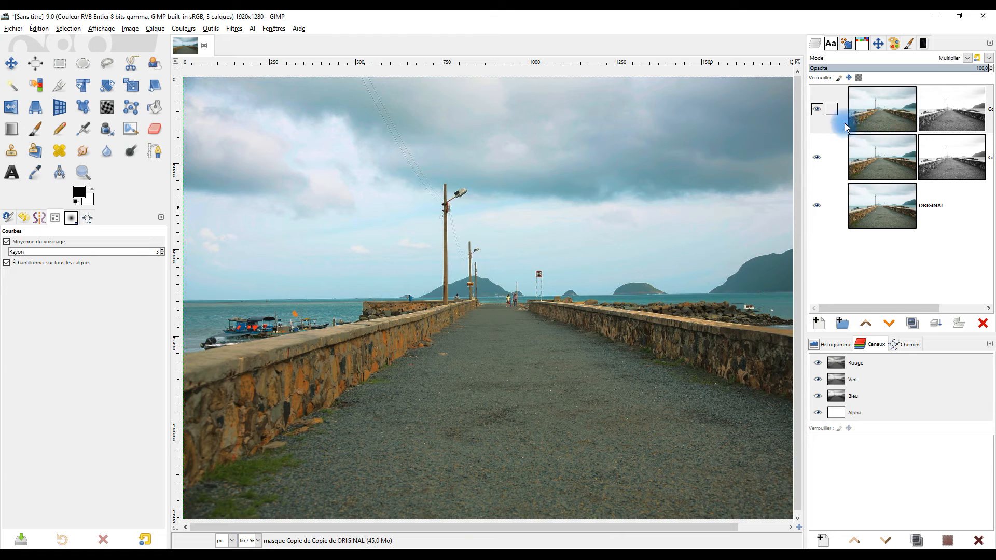
pyautogui.click(927, 68)
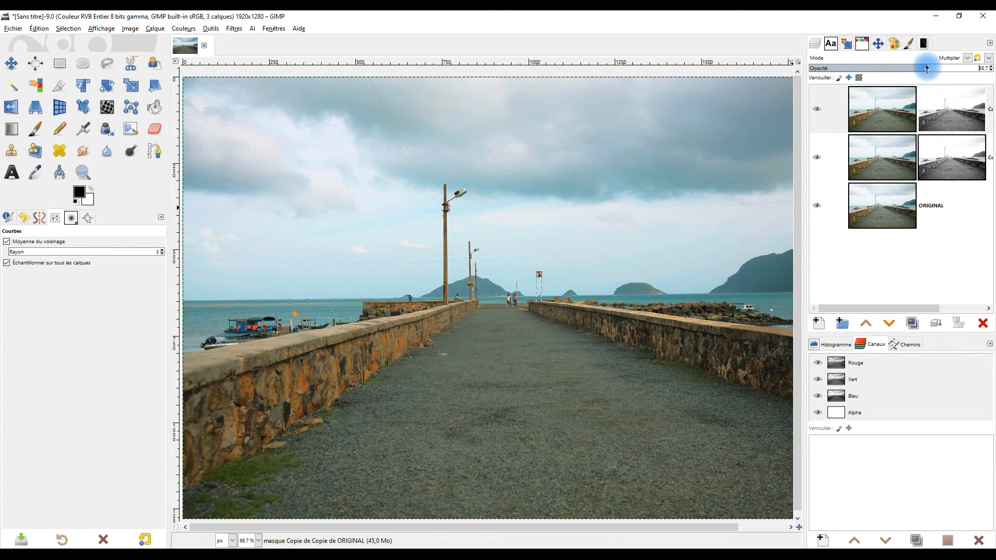
pyautogui.click(915, 68)
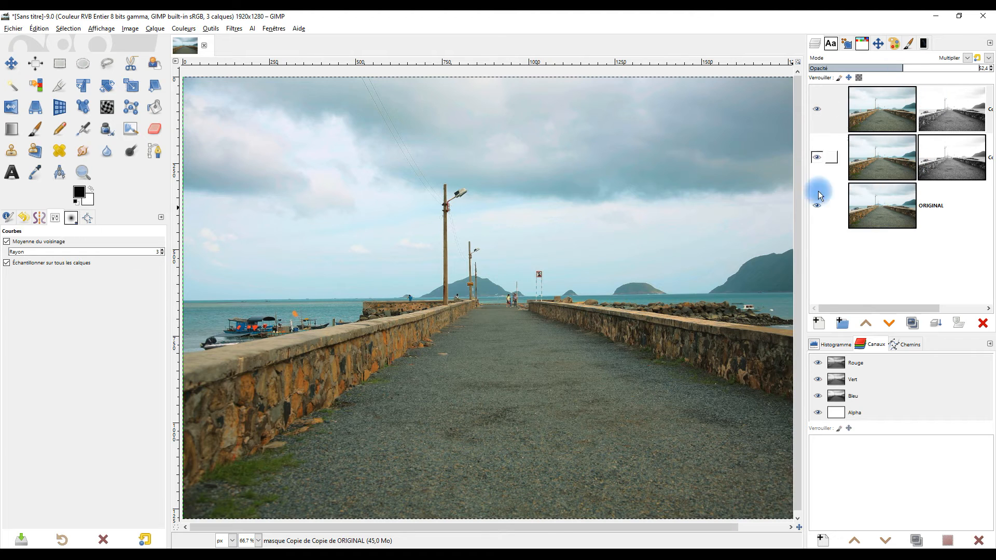
# Apply a colour temperature adjustment to the top copy layer's image, with original temperature about 6981.2 and intended temperature about 5984.4.
pyautogui.moveTo(524, 289)
pyautogui.mouseDown()
pyautogui.moveTo(542, 282)
pyautogui.moveTo(525, 280)
pyautogui.mouseUp()
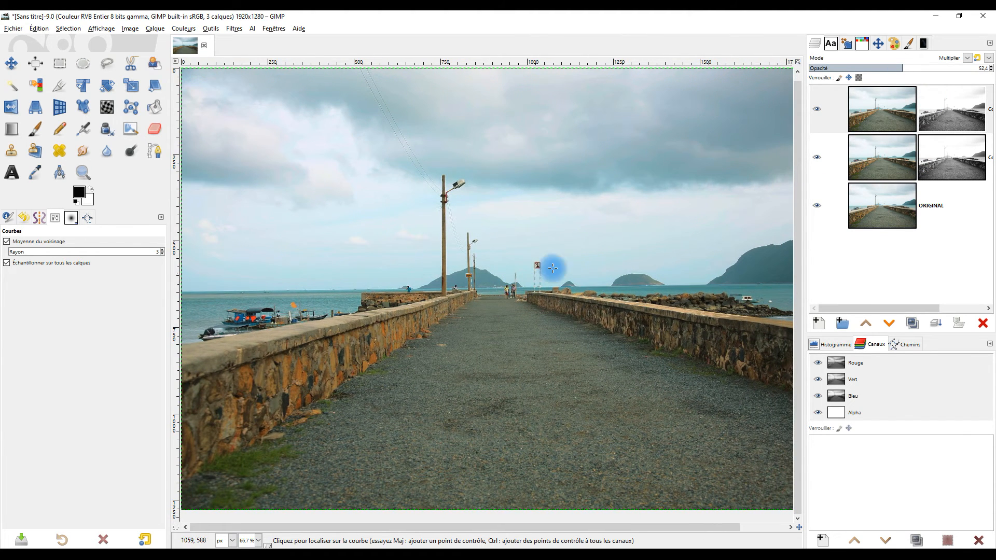
pyautogui.moveTo(807, 279); pyautogui.dragTo(837, 281)
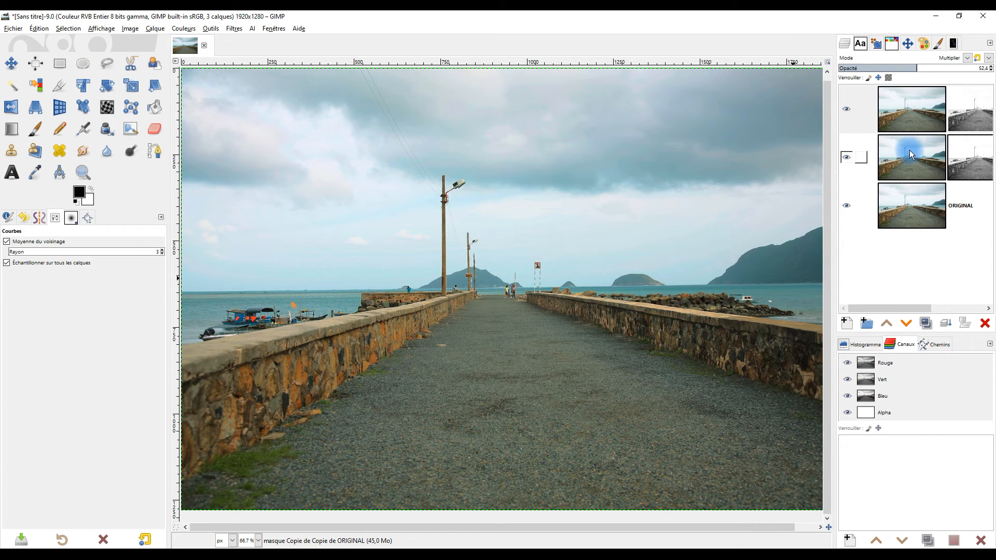
pyautogui.click(902, 153)
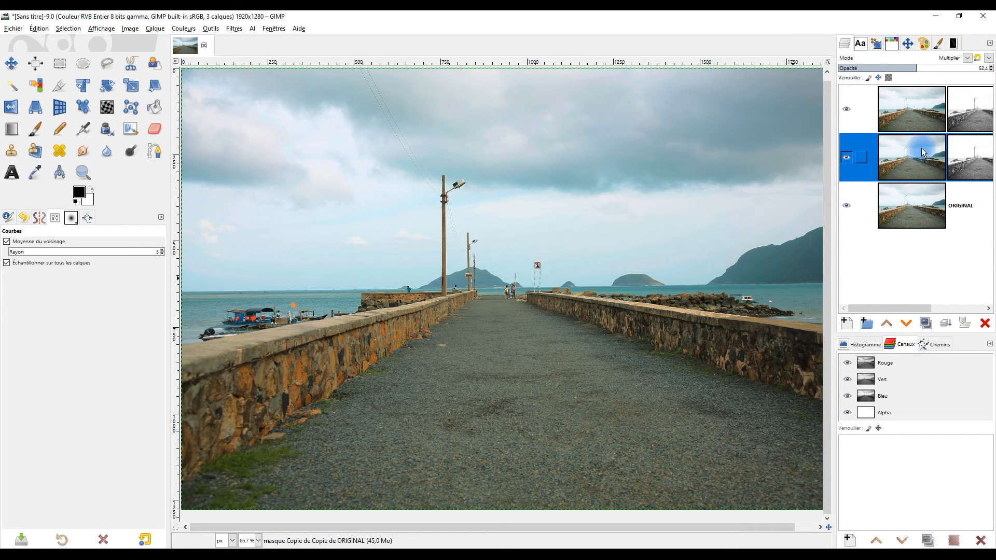
pyautogui.click(910, 104)
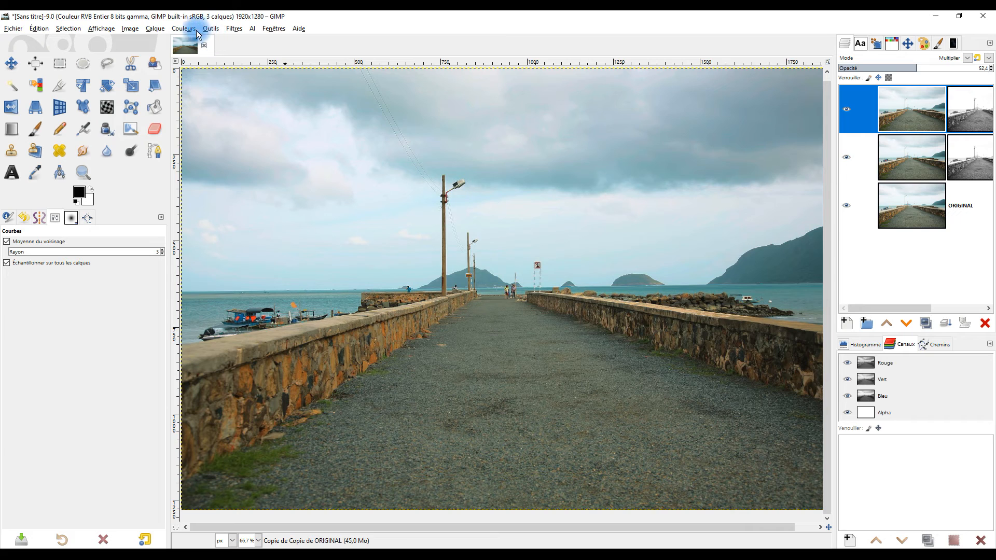
pyautogui.click(187, 30)
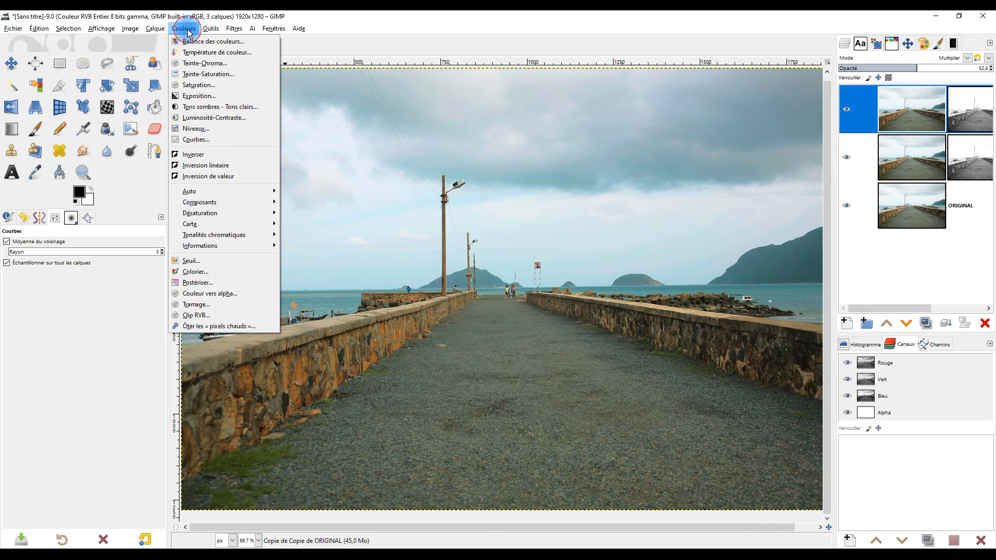
pyautogui.click(228, 53)
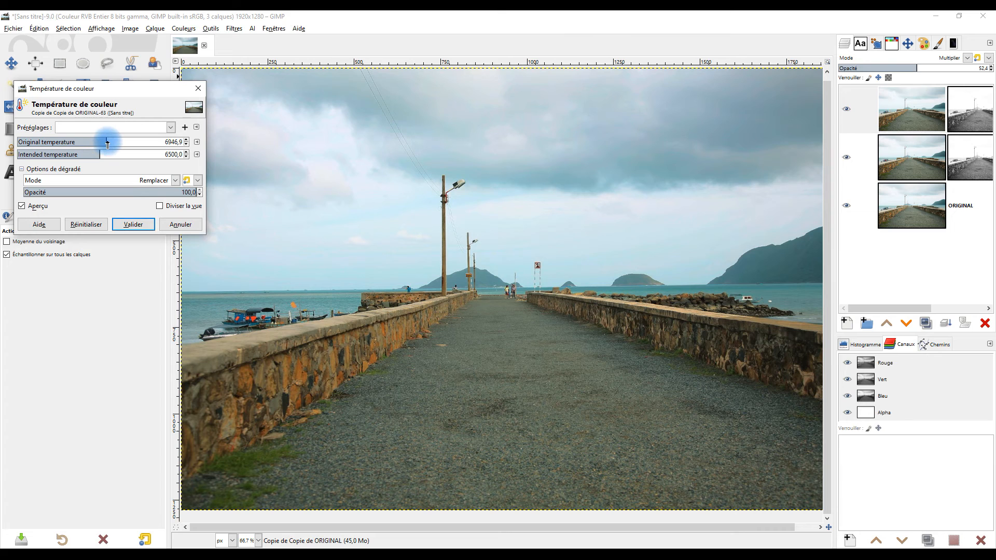
pyautogui.click(93, 153)
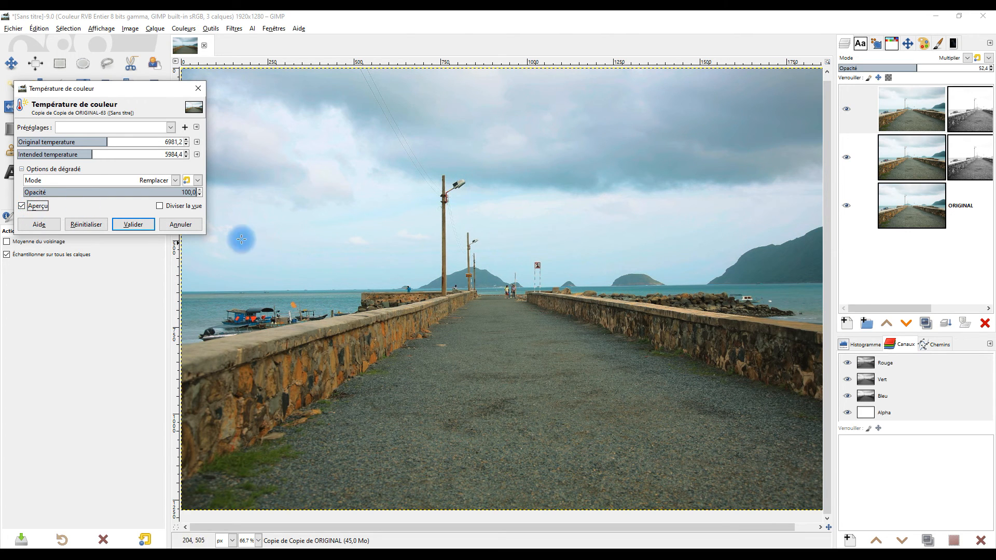
pyautogui.click(139, 227)
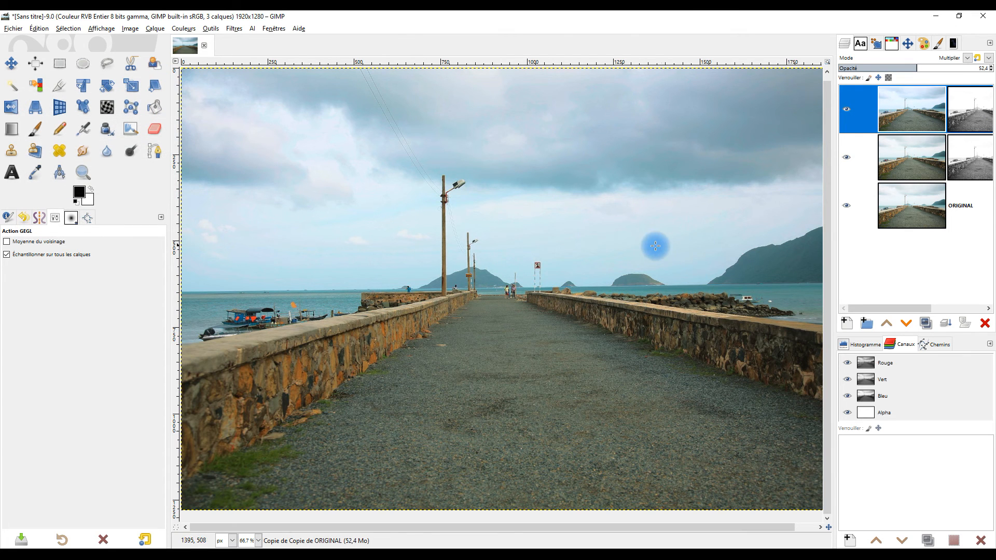
# Fit the whole photo in view and compare the edited result with the ORIGINAL layer shown alone.
pyautogui.scroll(-2, 638, 236)
pyautogui.scroll(1, 638, 236)
pyautogui.moveTo(662, 240); pyautogui.dragTo(574, 231)
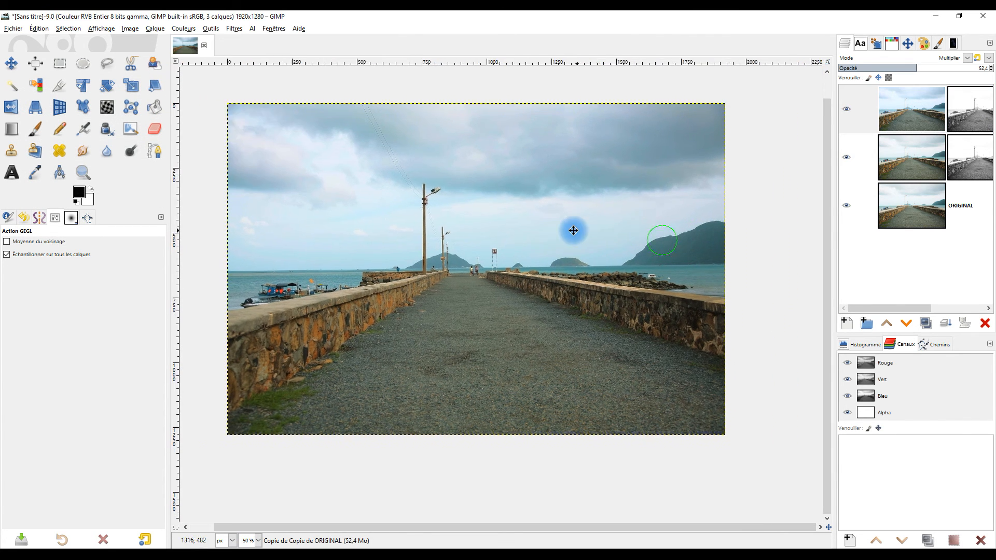
pyautogui.click(83, 172)
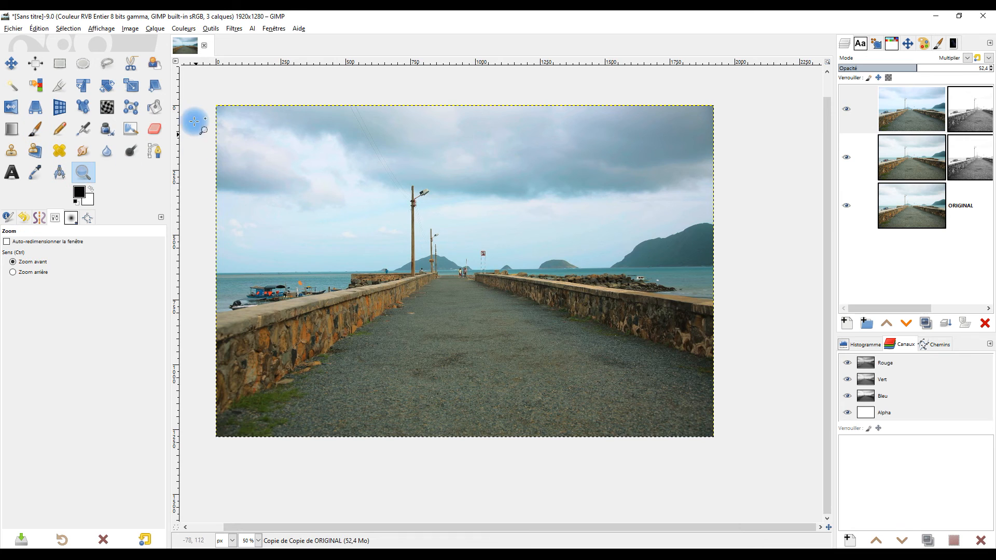
pyautogui.moveTo(213, 101); pyautogui.dragTo(325, 229)
pyautogui.moveTo(729, 467); pyautogui.dragTo(719, 445)
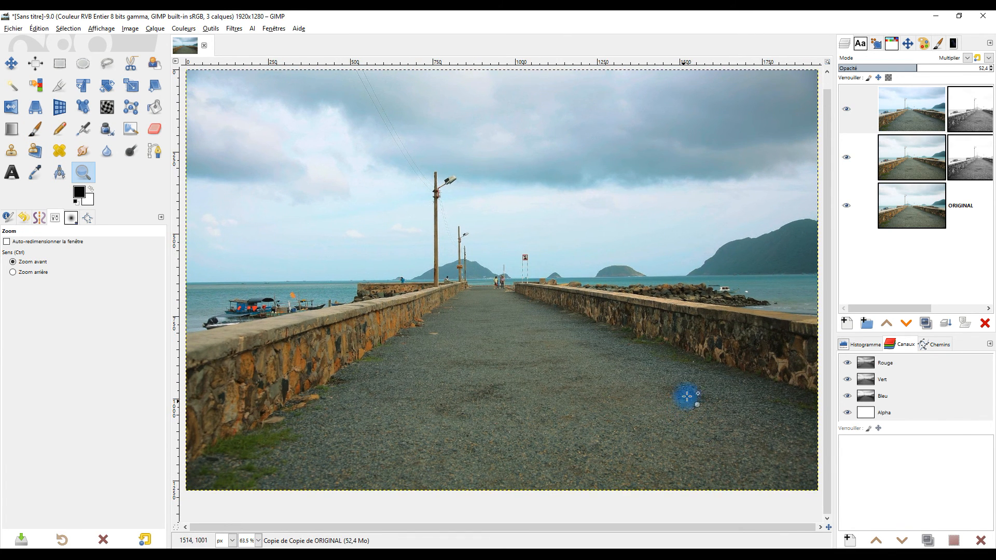
pyautogui.keyDown('shift'); pyautogui.click(850, 207); pyautogui.keyUp('shift')
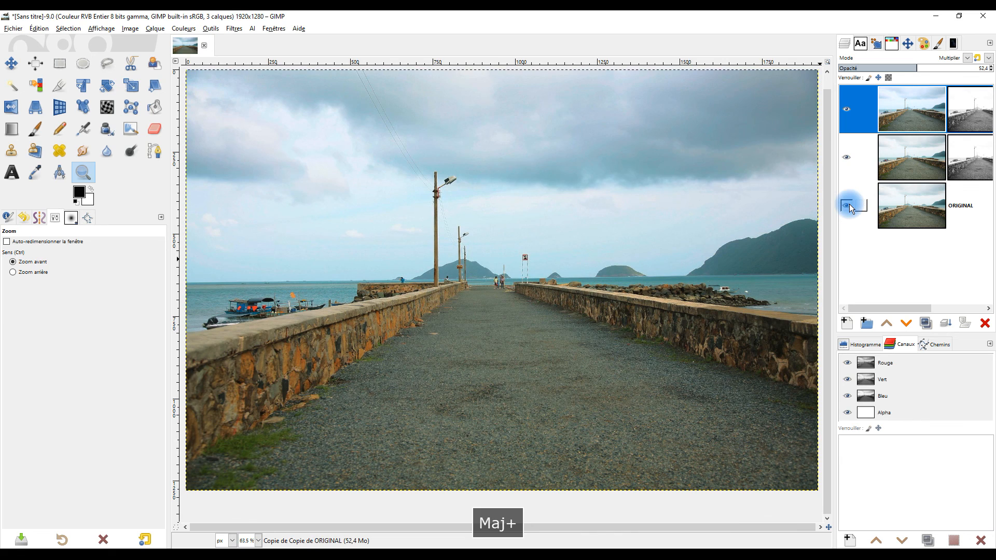